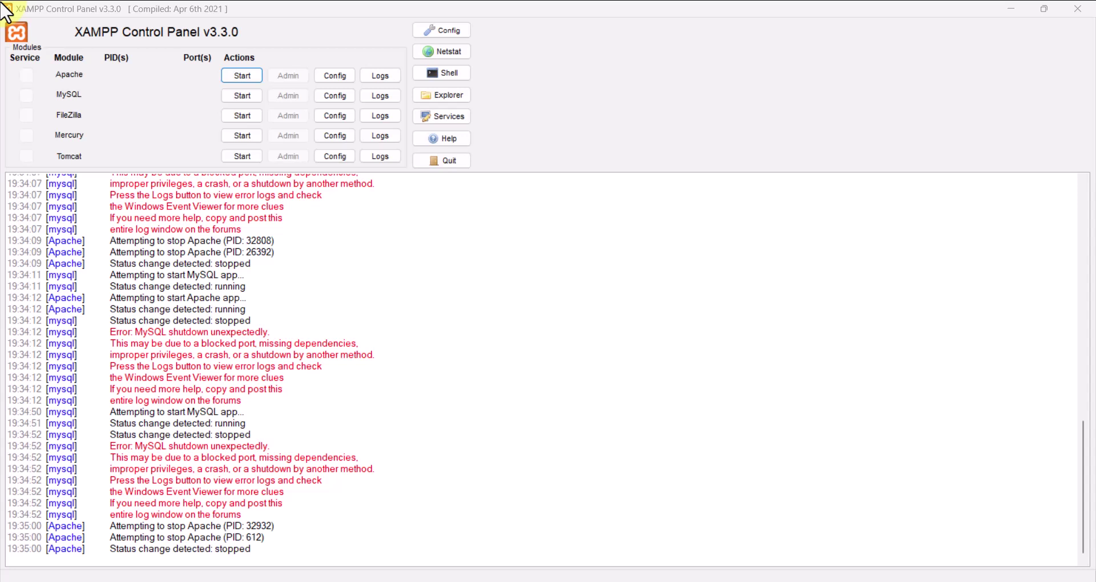
Start the Apache and MySQL modules
left_click(251, 73)
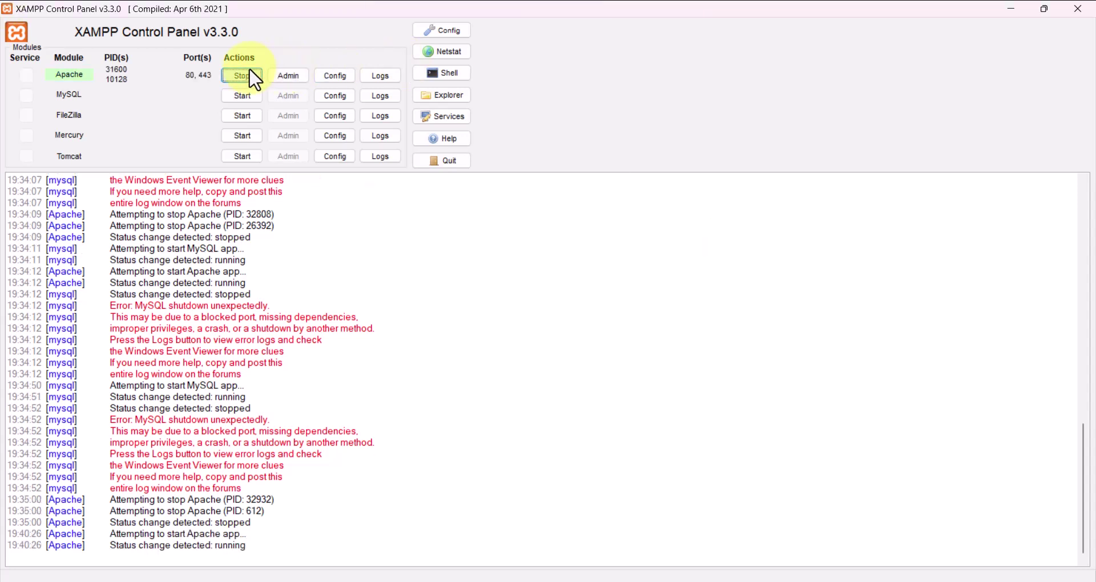
left_click(241, 96)
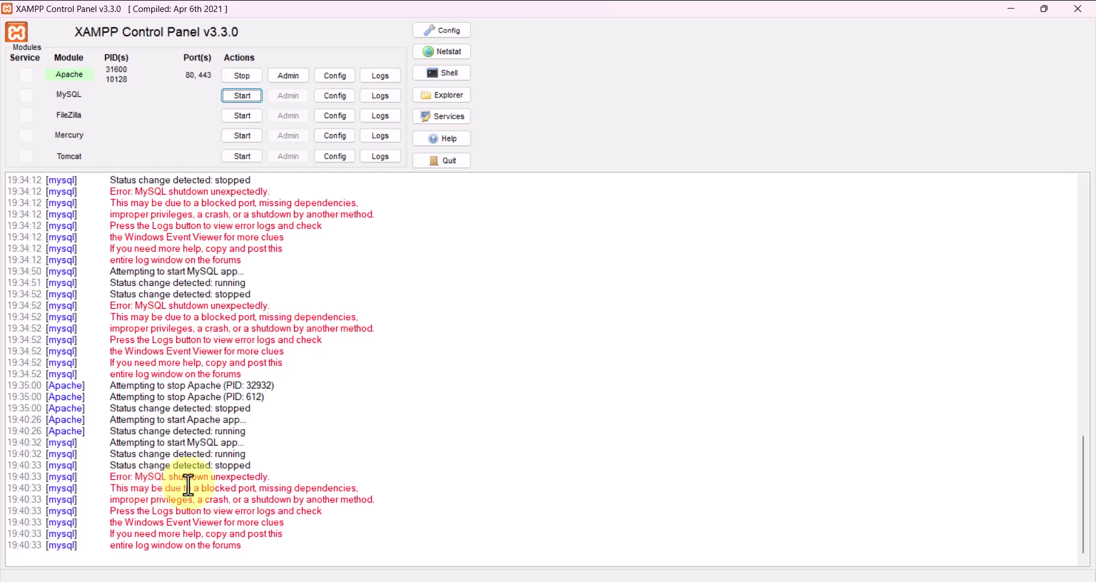
Switch to File Explorer and open the mysql folder inside C:\xampp
key("alt+Tab")
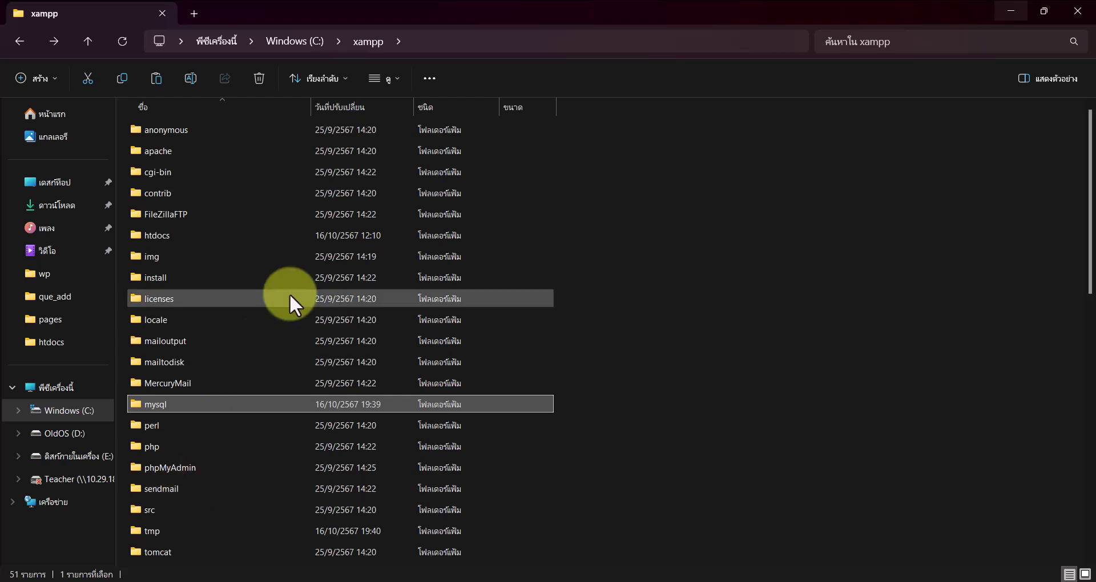
left_click(659, 295)
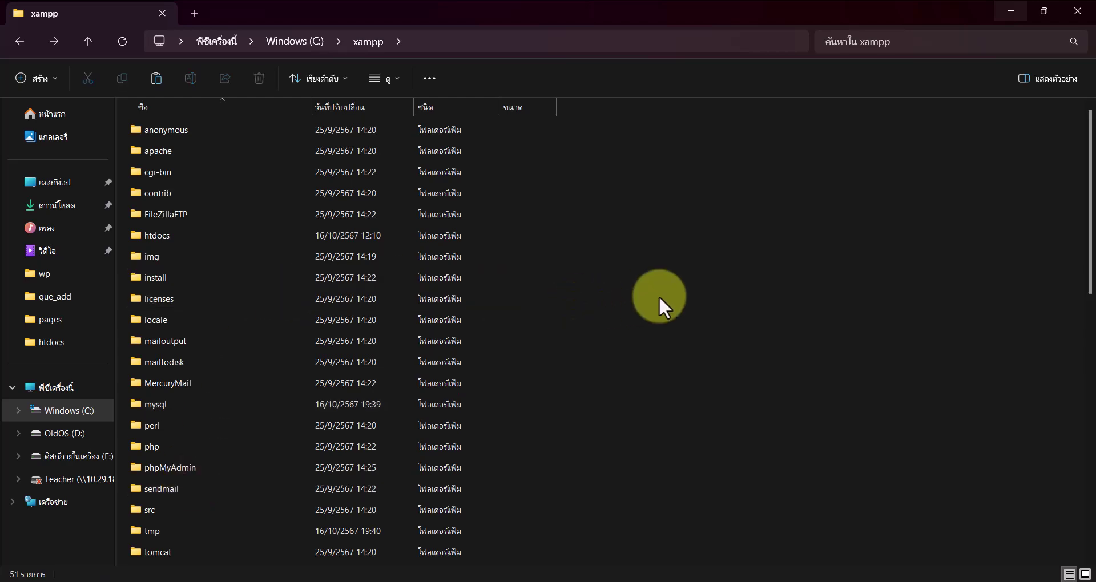
scroll(658, 295, "down", 4)
scroll(659, 296, "up", 4)
double_click(192, 404)
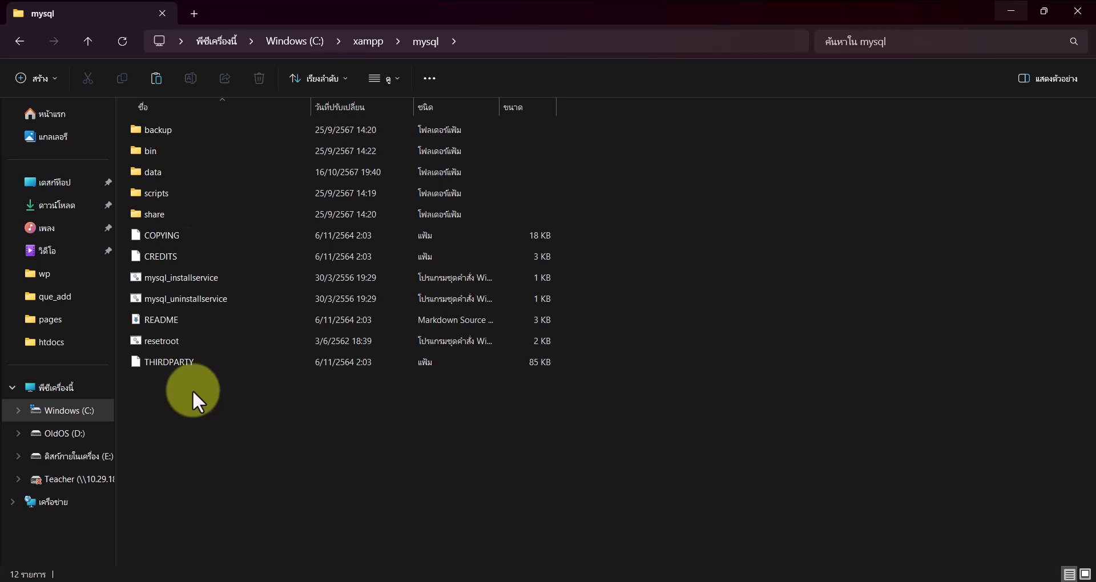
Rename the data folder inside the mysql folder as data_old1
left_click(157, 173)
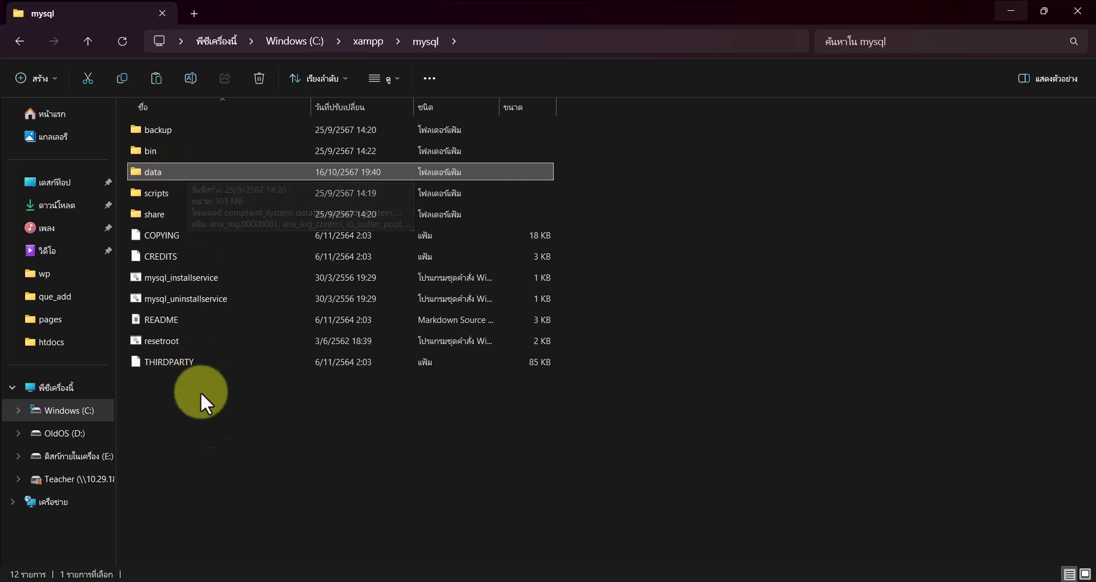
key("F2")
key("End")
type("_old1")
key("Return")
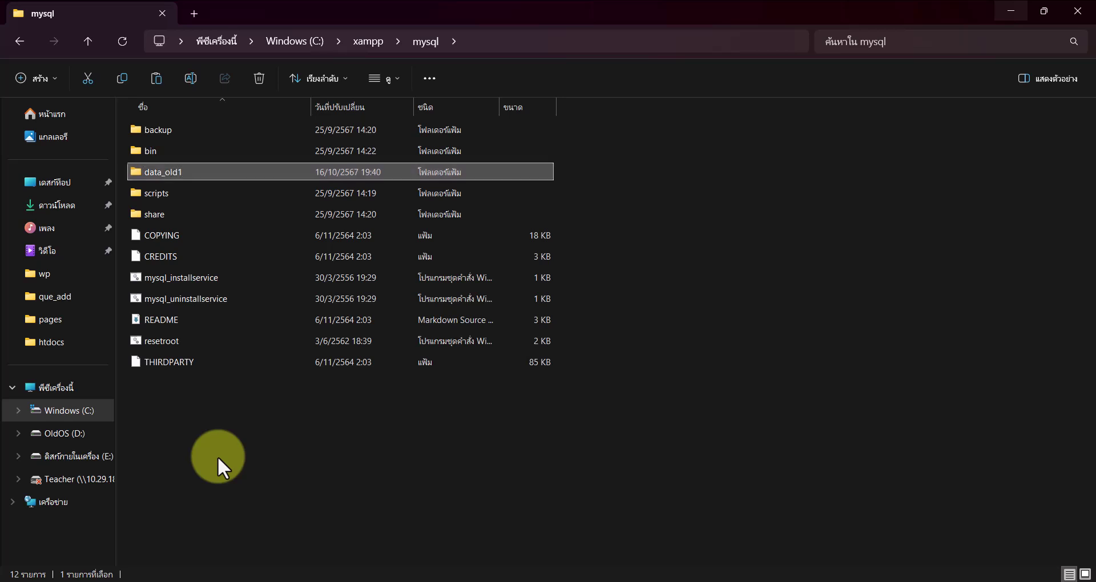
left_click(217, 457)
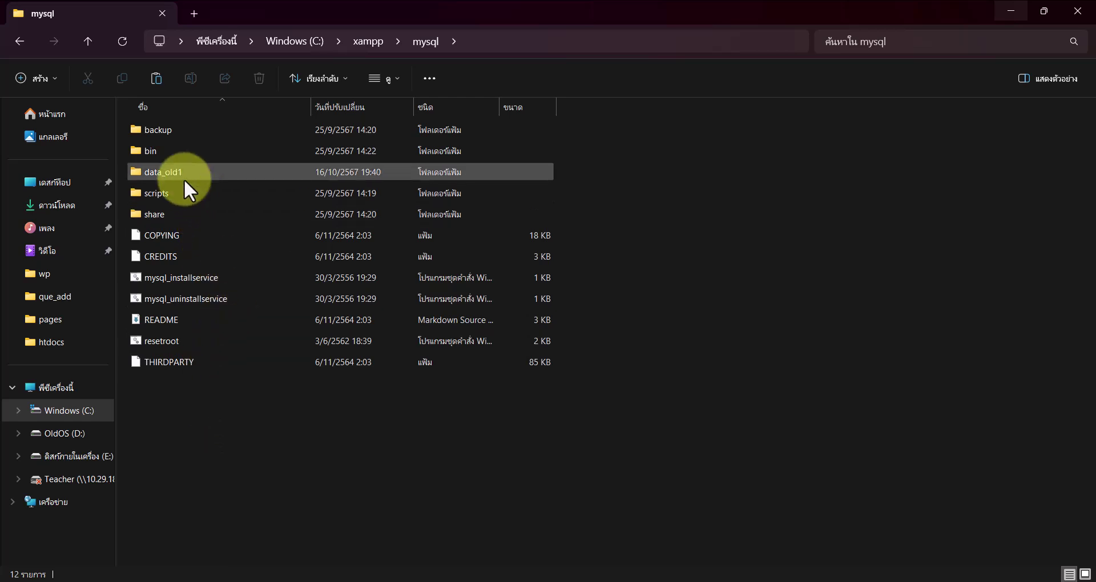
Look inside the backup folder, and make a duplicate of that folder within the mysql folder
mouse_move(184, 179)
double_click(169, 129)
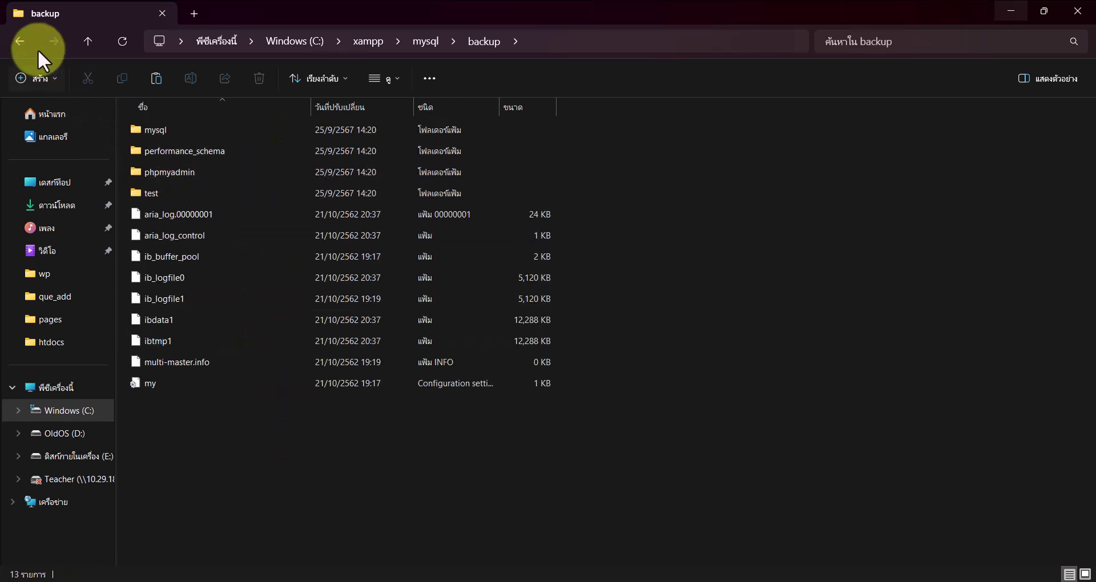
left_click(21, 42)
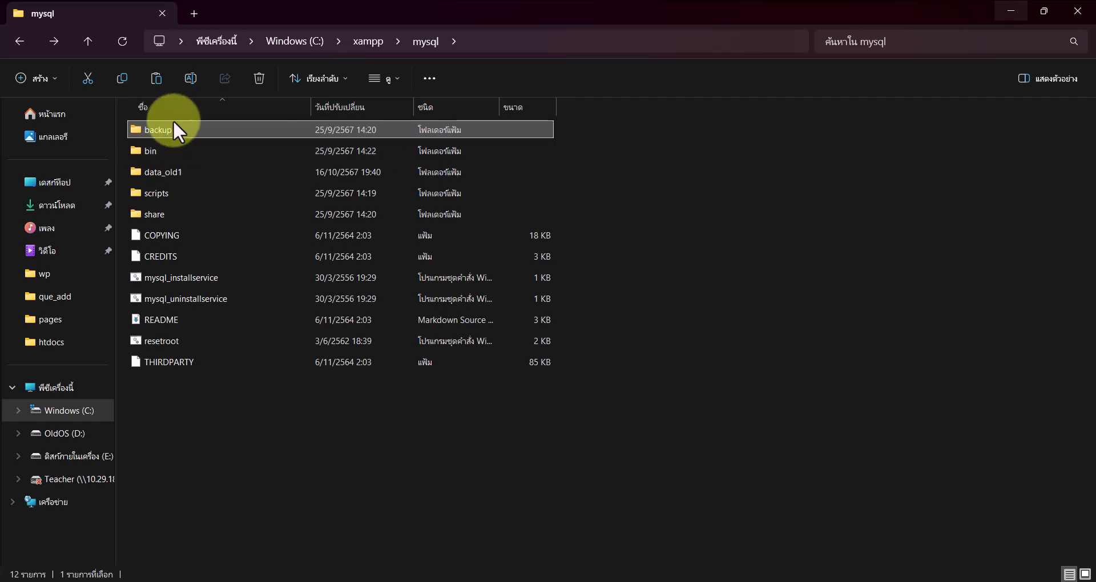
mouse_move(169, 137)
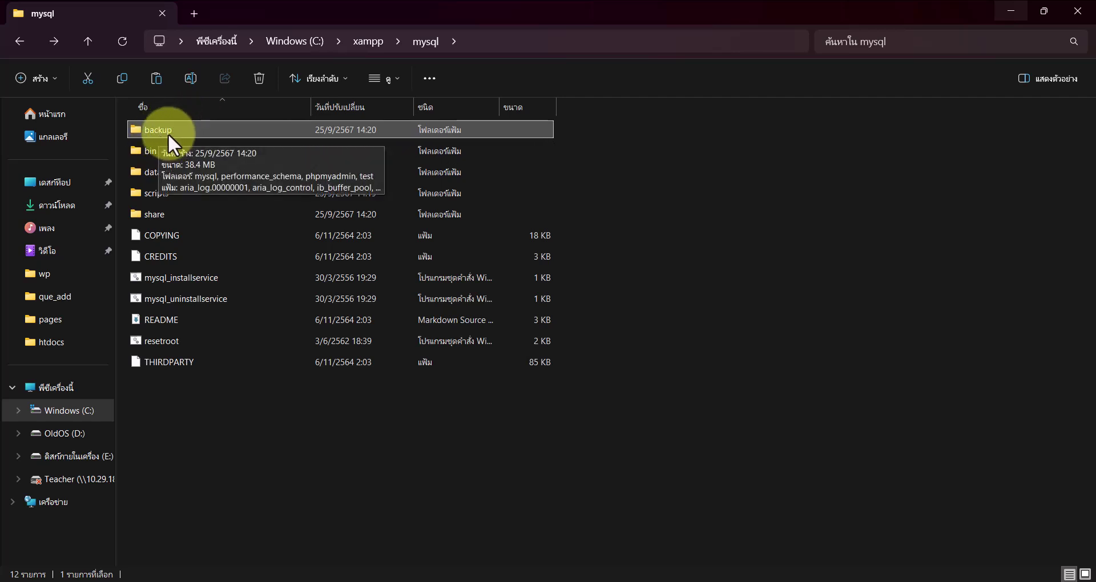
right_click(169, 133)
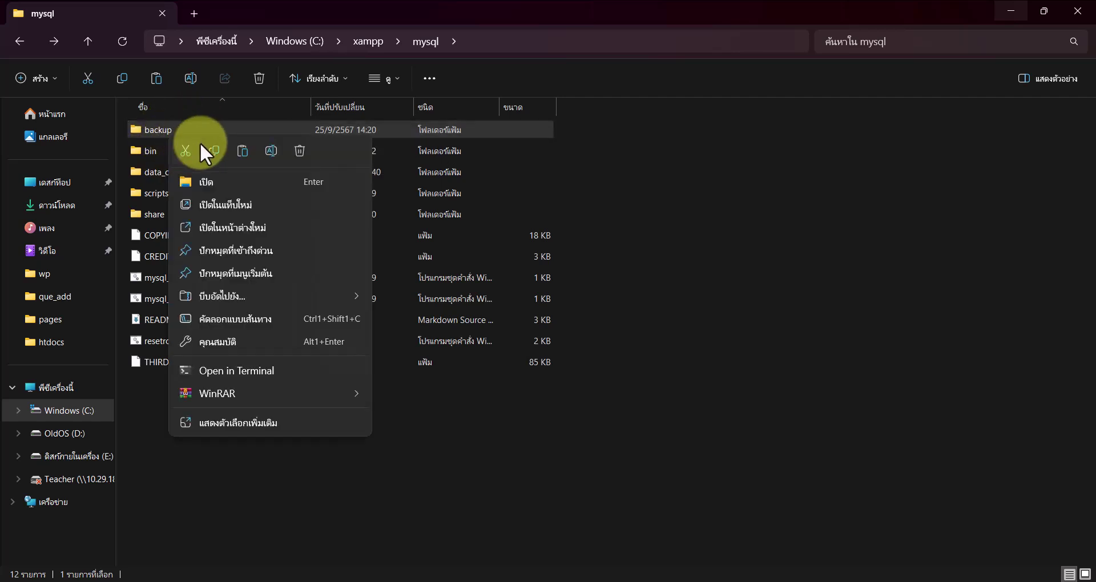
key("Escape")
left_click(224, 435)
right_click(224, 435)
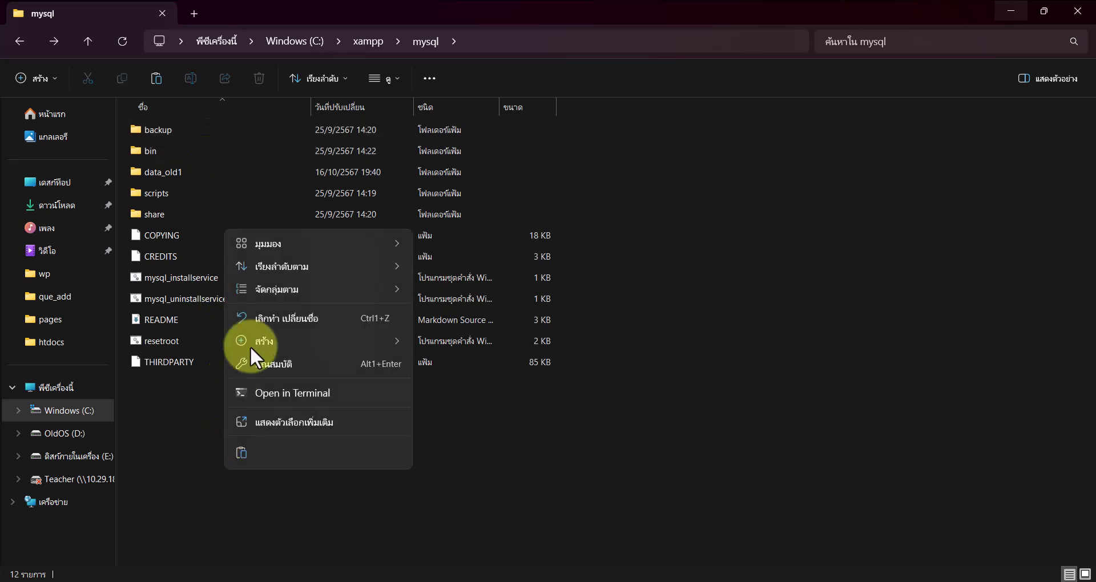
left_click(246, 451)
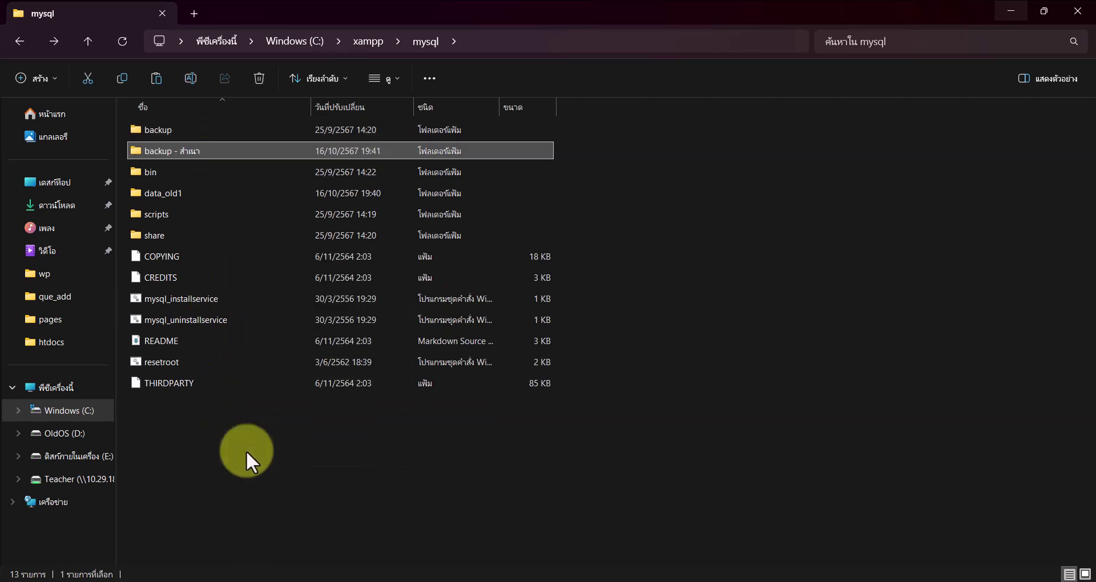
Rename the duplicated backup folder as data
left_click(215, 159)
key("F2")
type("data")
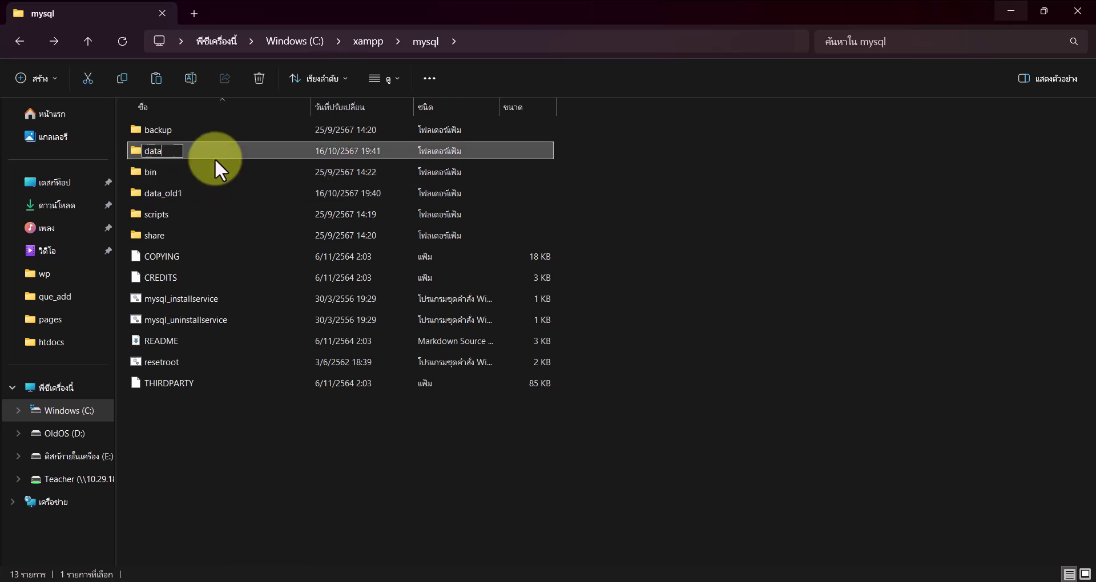
left_click(250, 436)
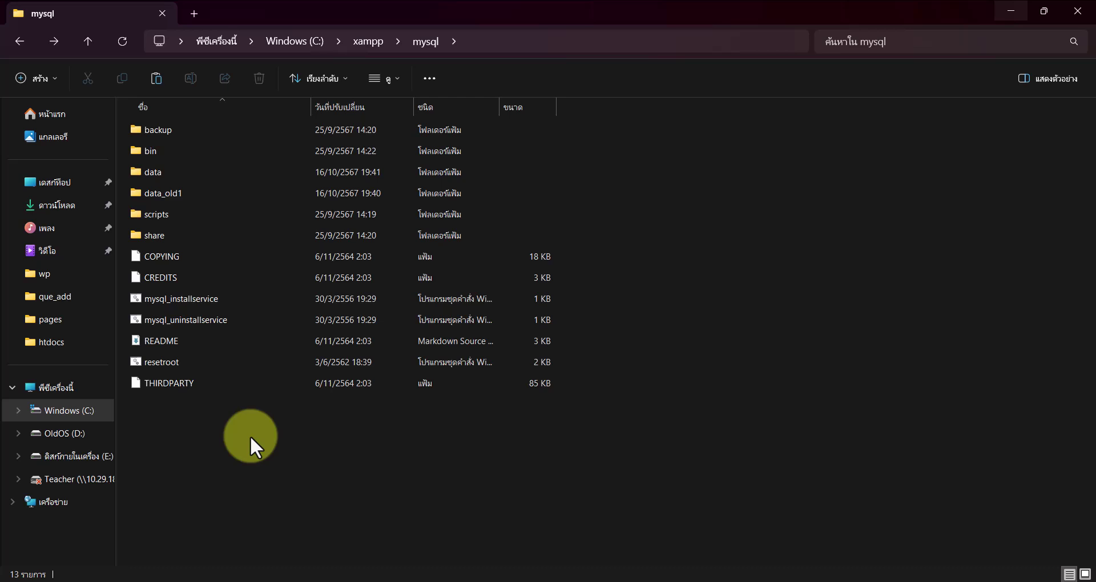
Open the data_old1 folder and select all of its folders and files
double_click(187, 196)
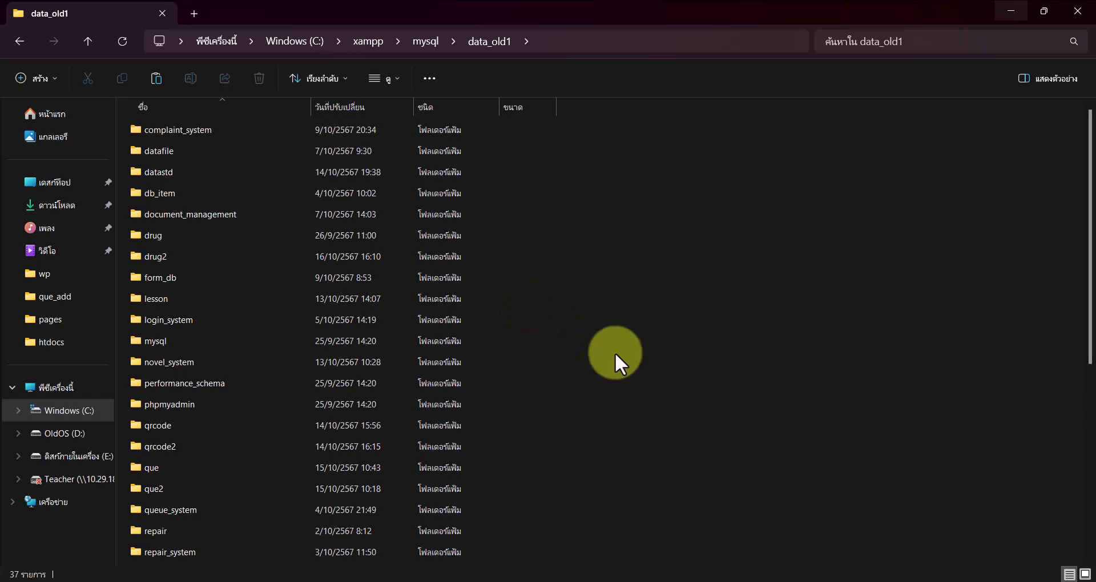
scroll(616, 352, "down", 6)
scroll(616, 352, "up", 6)
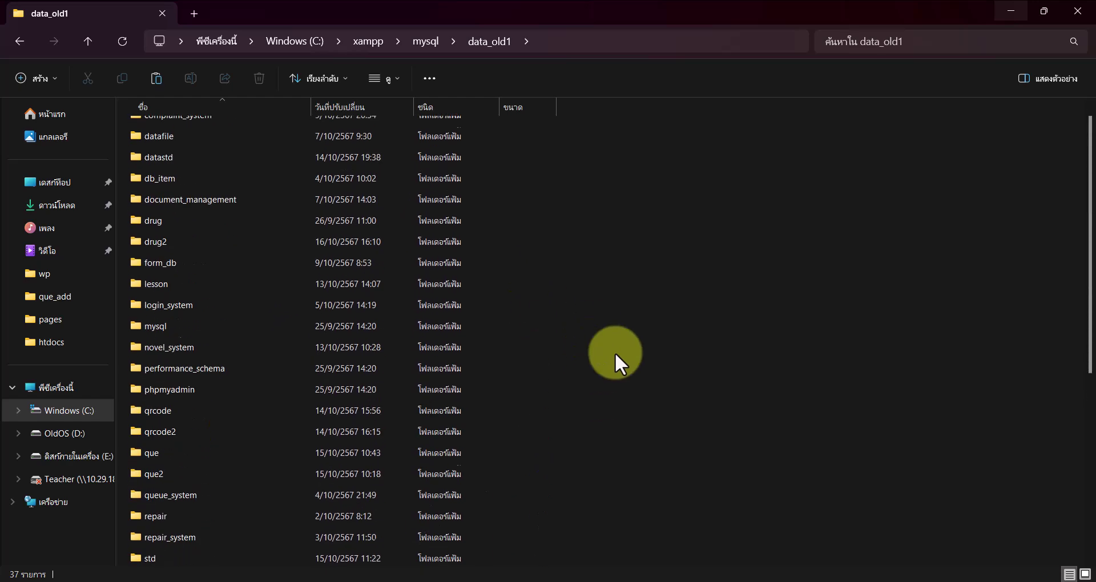
scroll(234, 323, "up", 1)
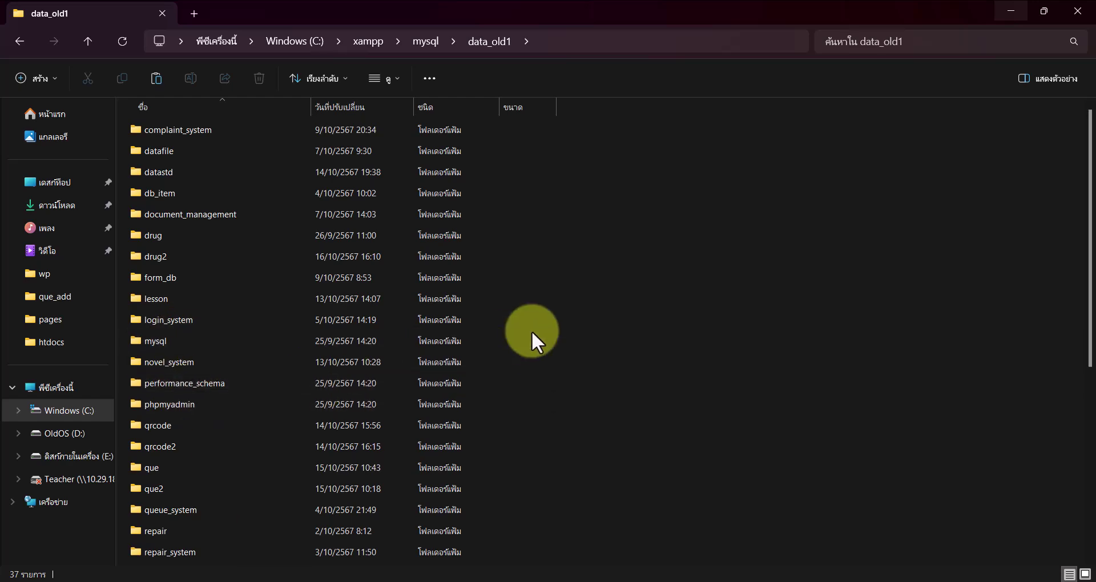
key("ctrl+a")
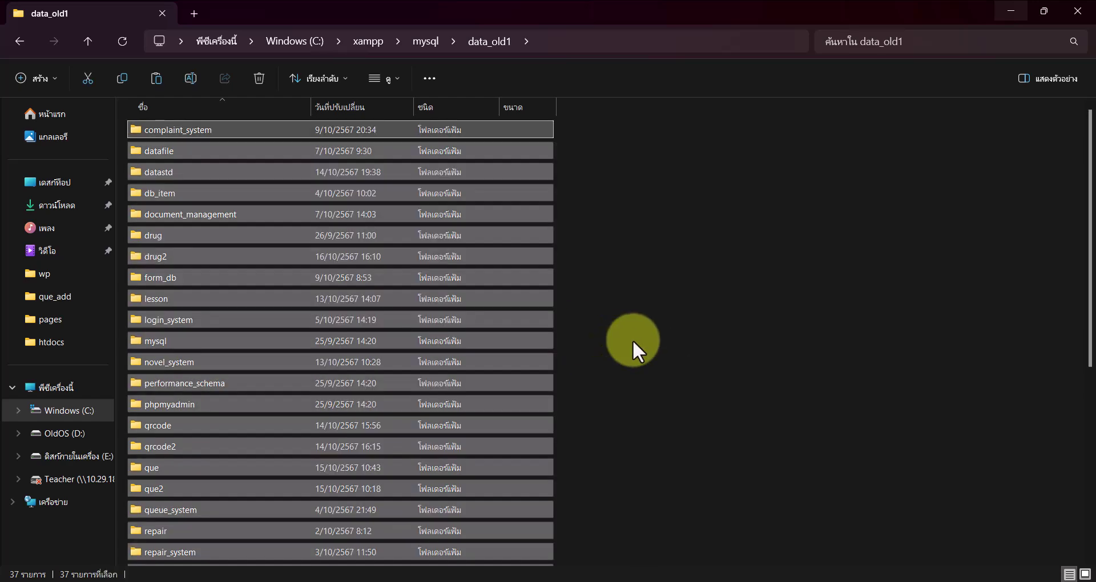
scroll(633, 339, "down", 5)
scroll(633, 340, "up", 3)
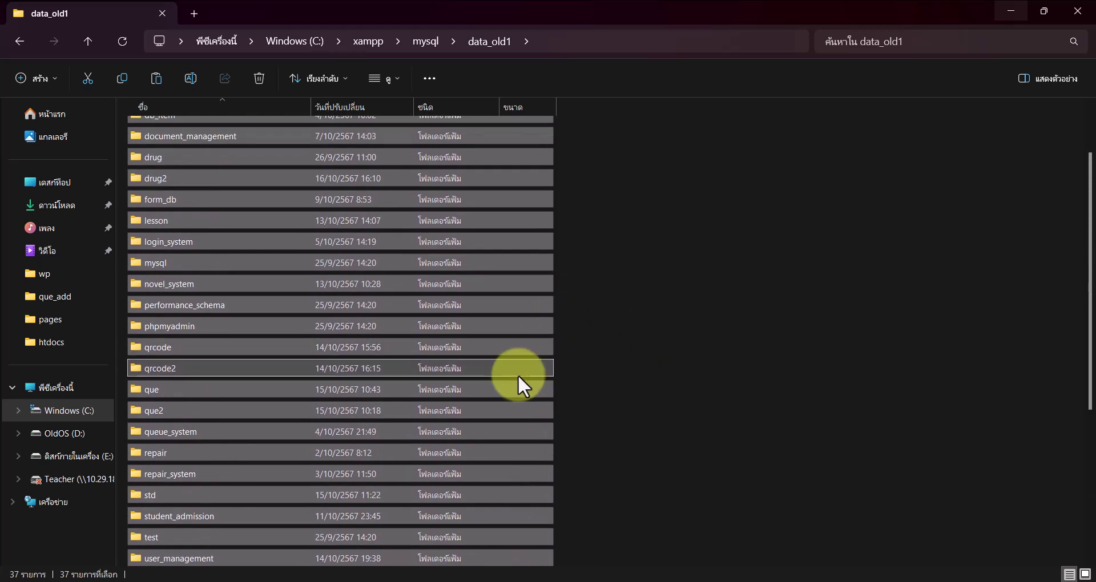
Exclude the performance_schema, phpmyadmin and mysql folders from the selection, and copy the remaining items
left_click(236, 304, "ctrl")
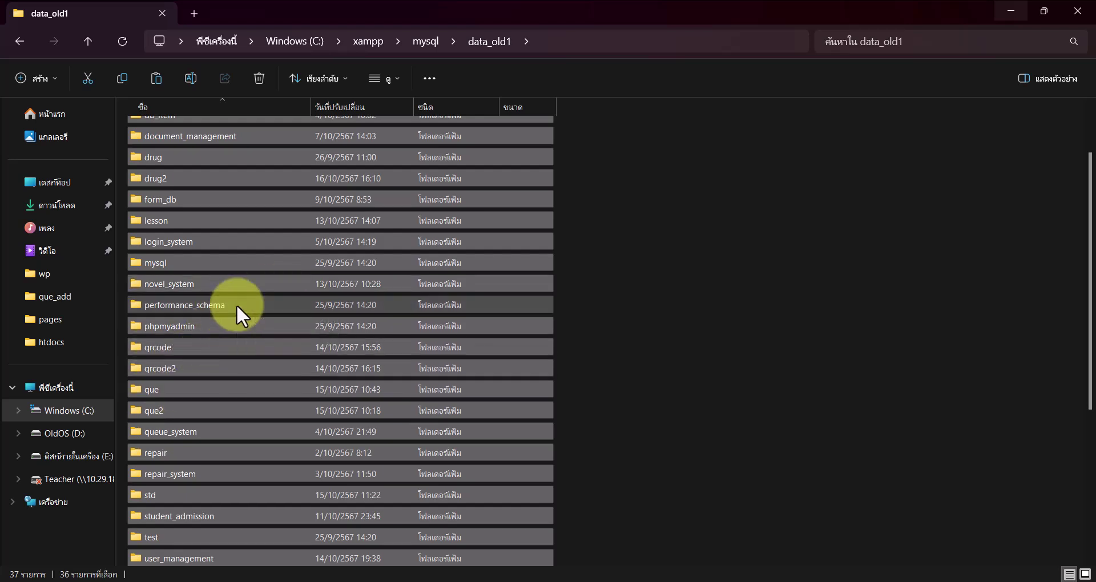
left_click(199, 329, "ctrl")
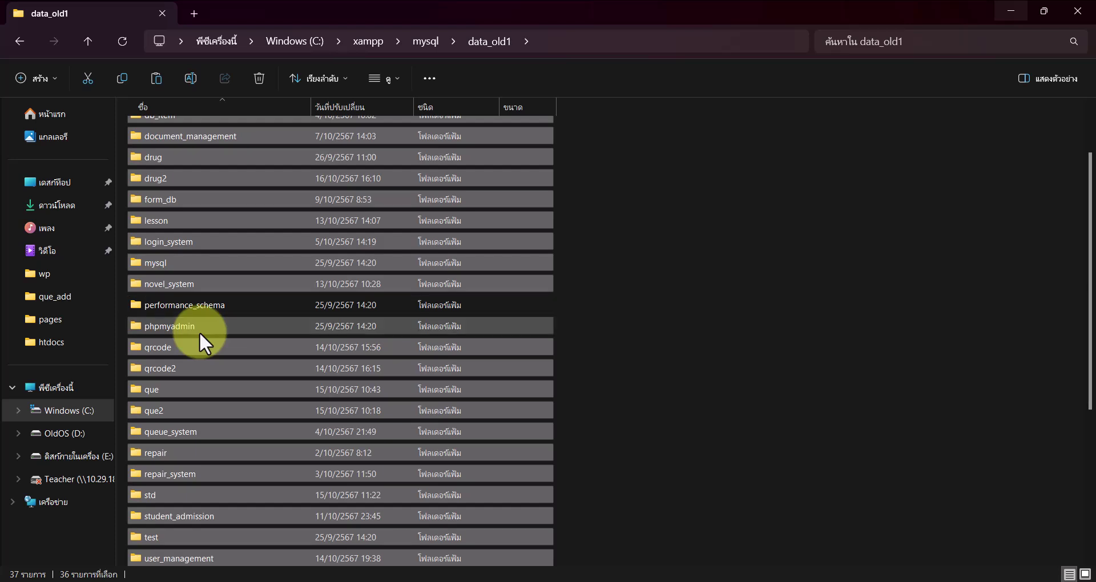
scroll(239, 401, "down", 1)
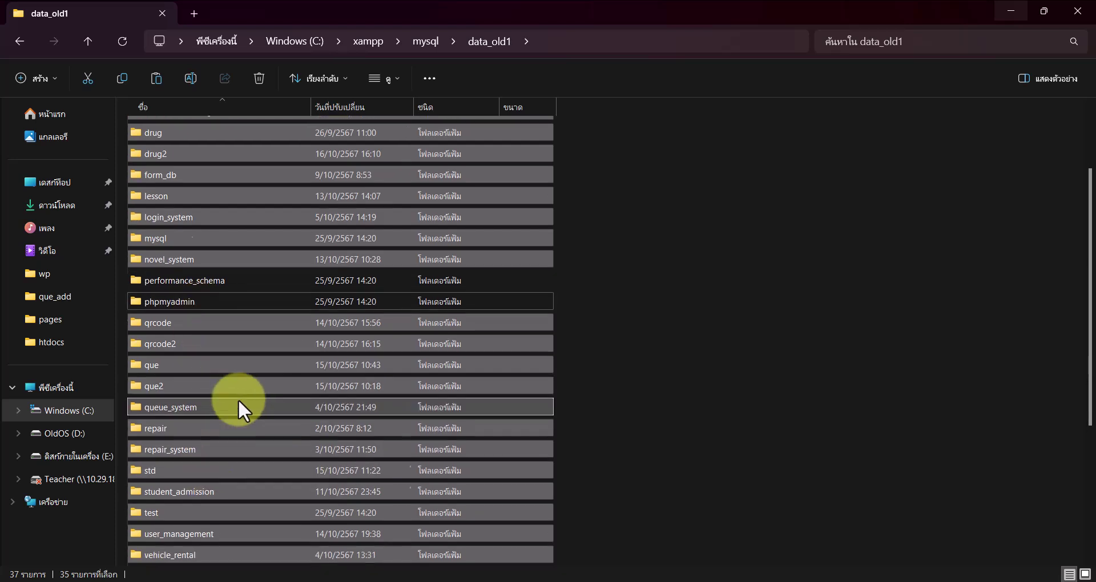
scroll(239, 400, "up", 1)
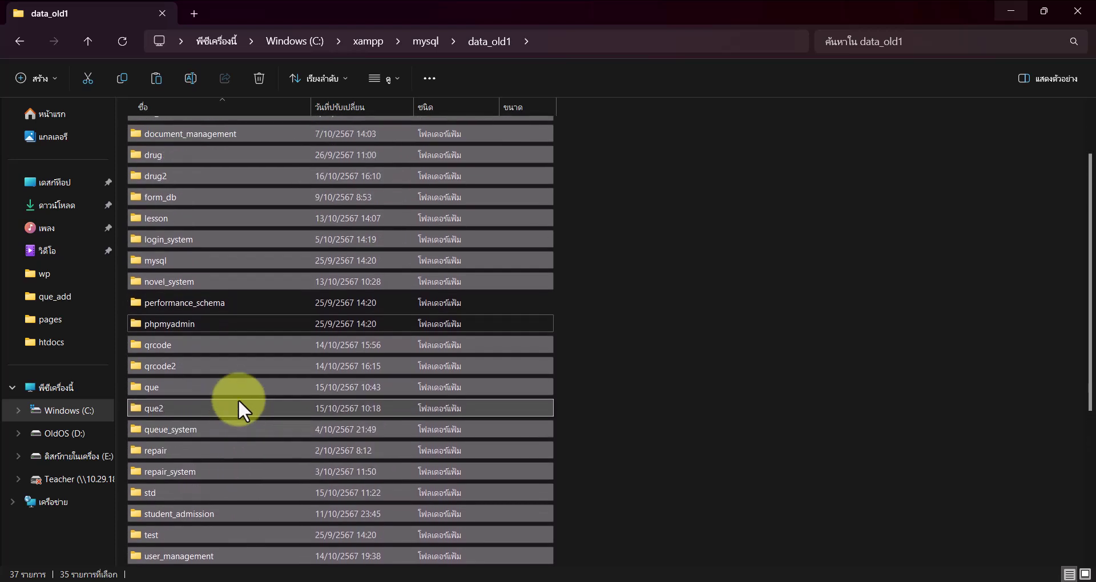
scroll(238, 399, "up", 1)
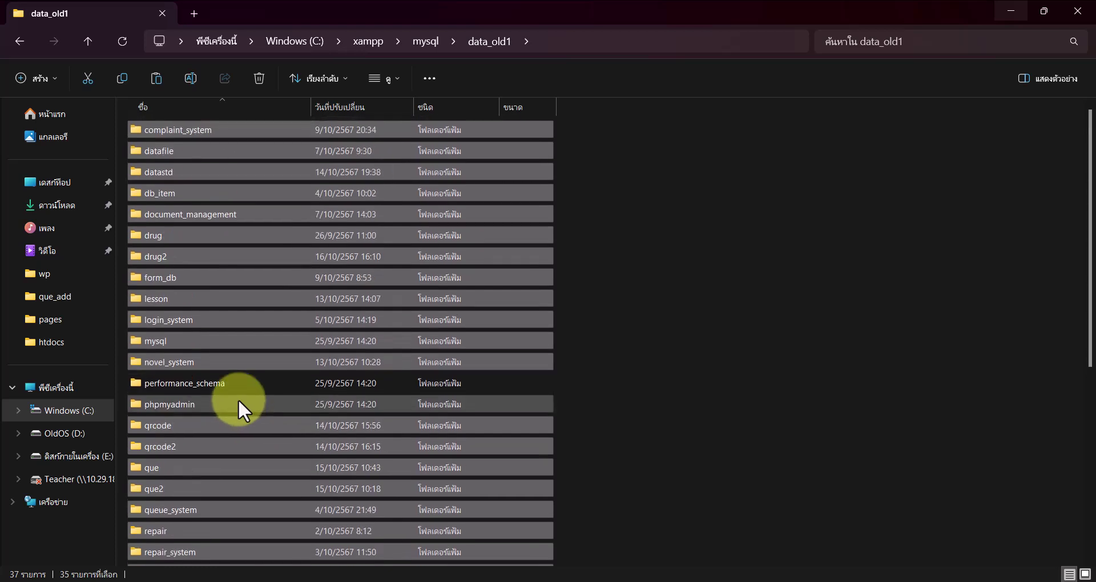
scroll(239, 405, "down", 1)
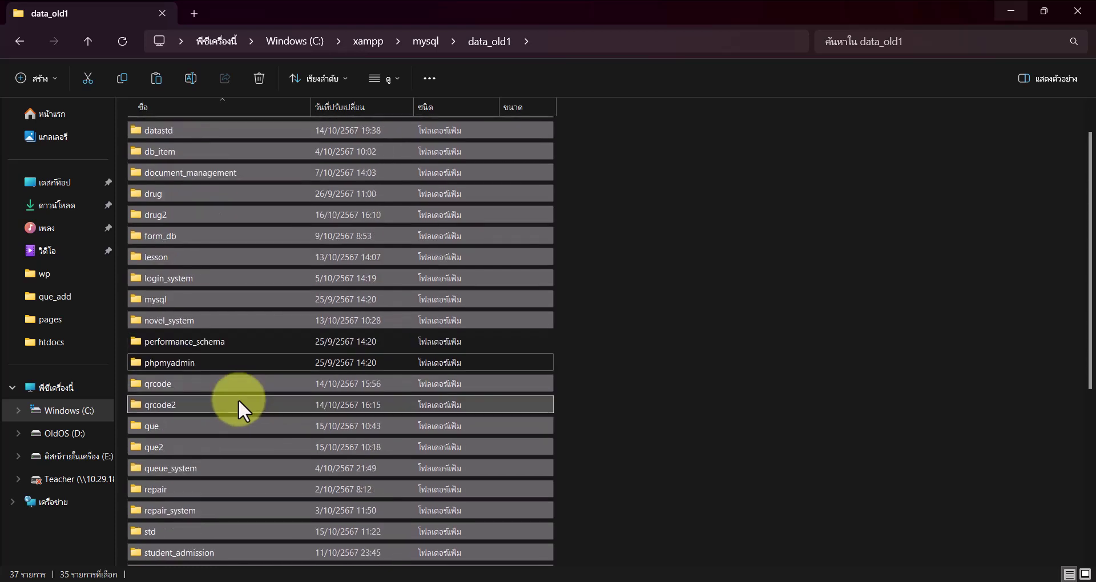
scroll(211, 366, "down", 1)
left_click(157, 304, "ctrl")
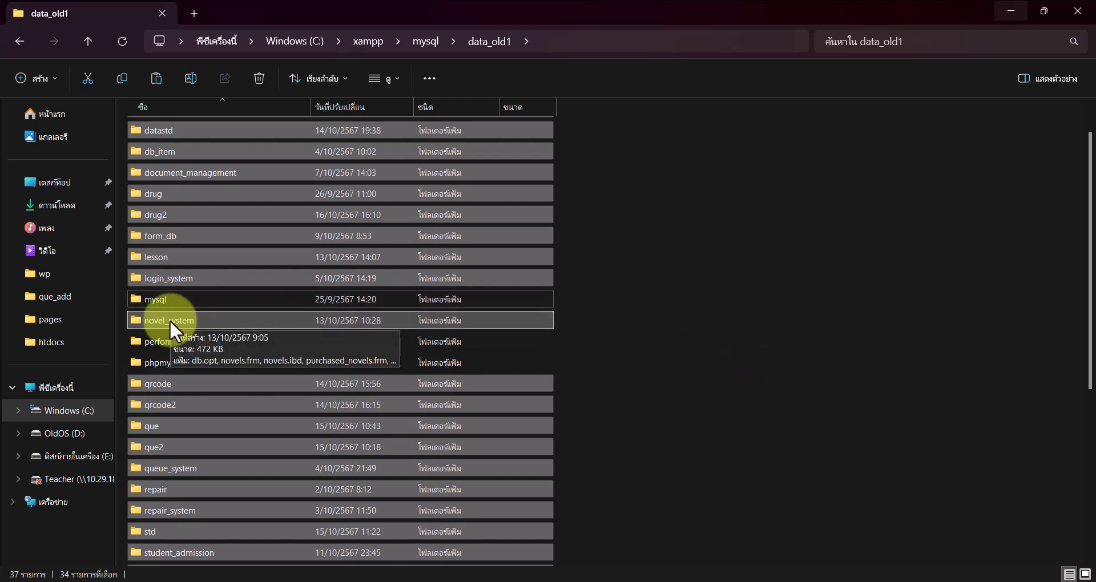
right_click(170, 320)
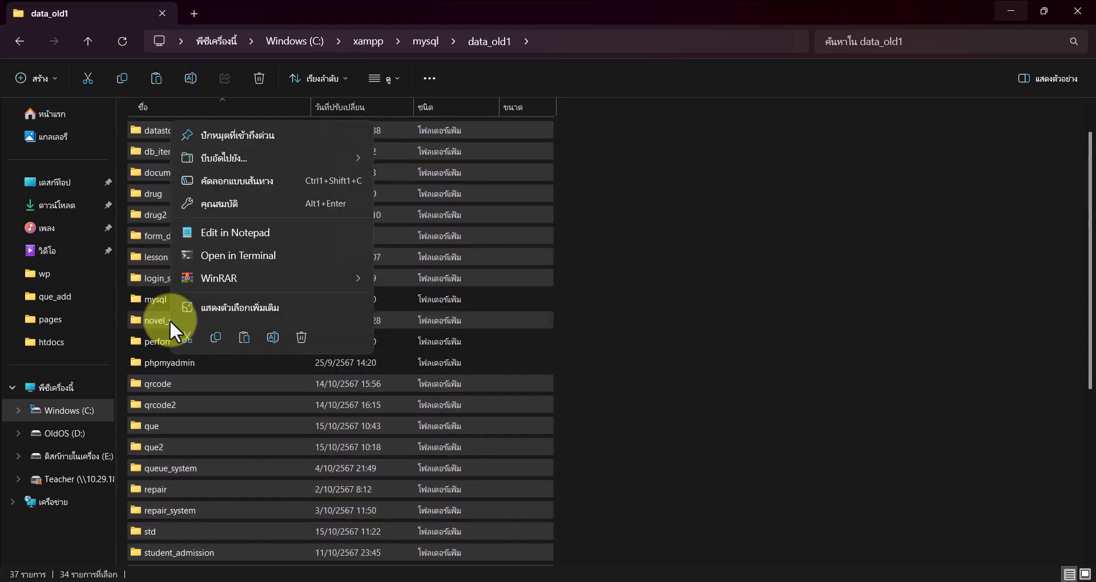
left_click(215, 337)
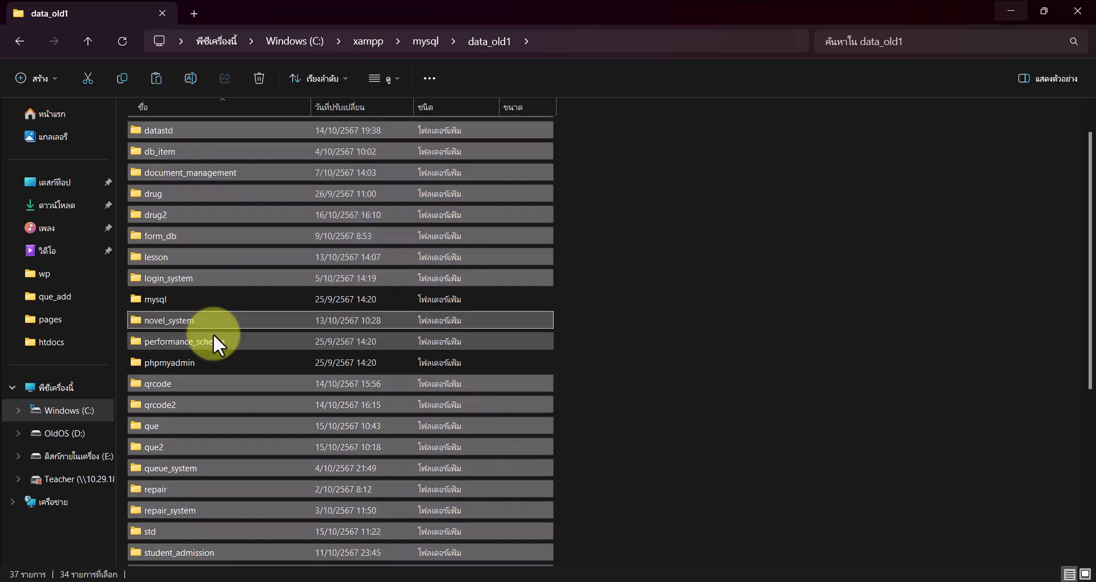
Paste the copied items into the new data folder, skipping files with matching names, and return to the mysql folder
left_click(10, 37)
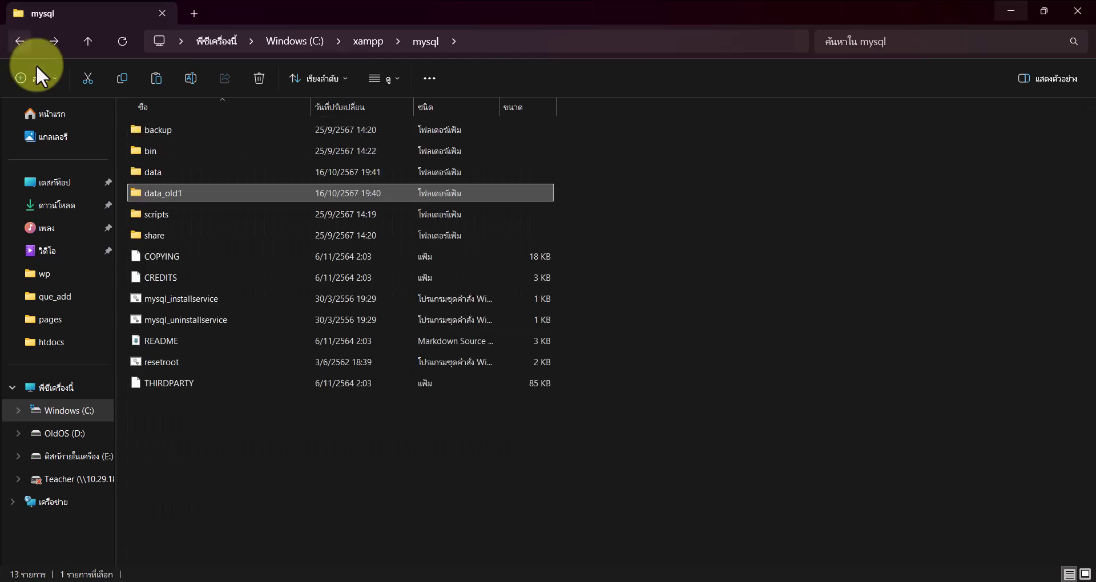
double_click(154, 170)
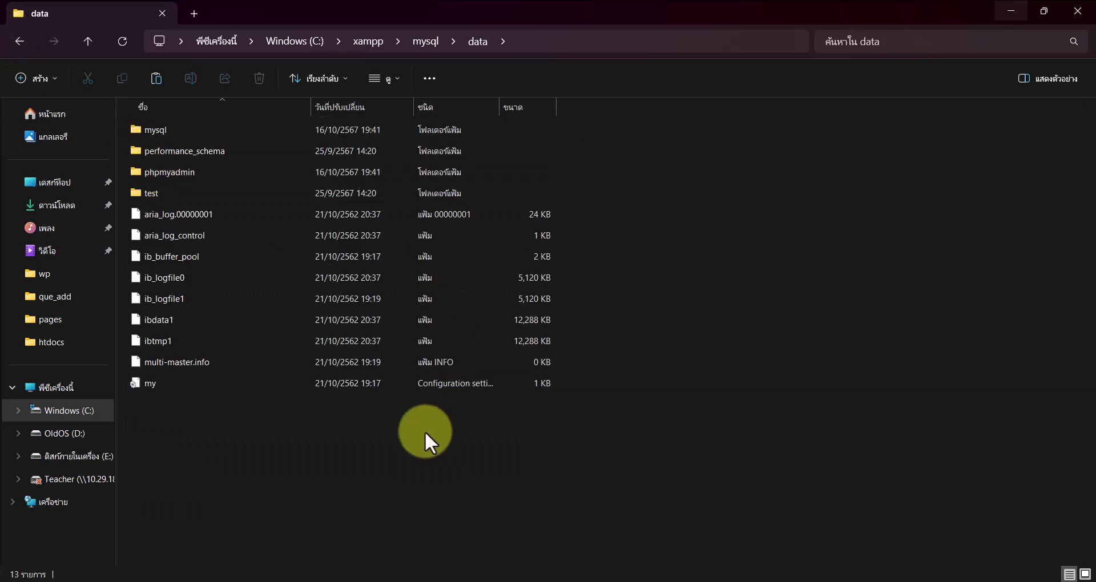
right_click(426, 440)
left_click(443, 447)
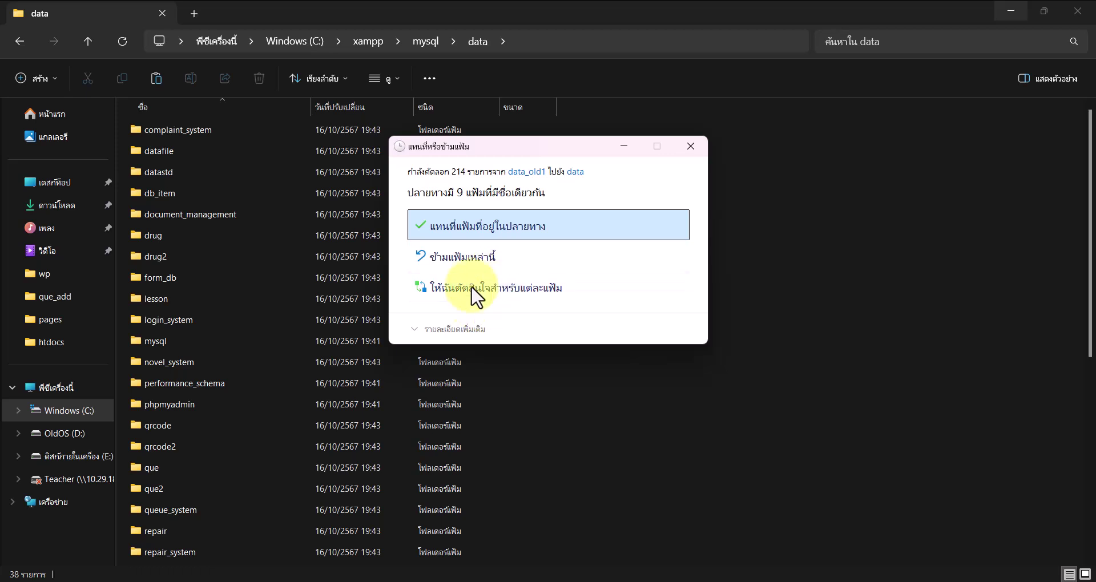
left_click(512, 254)
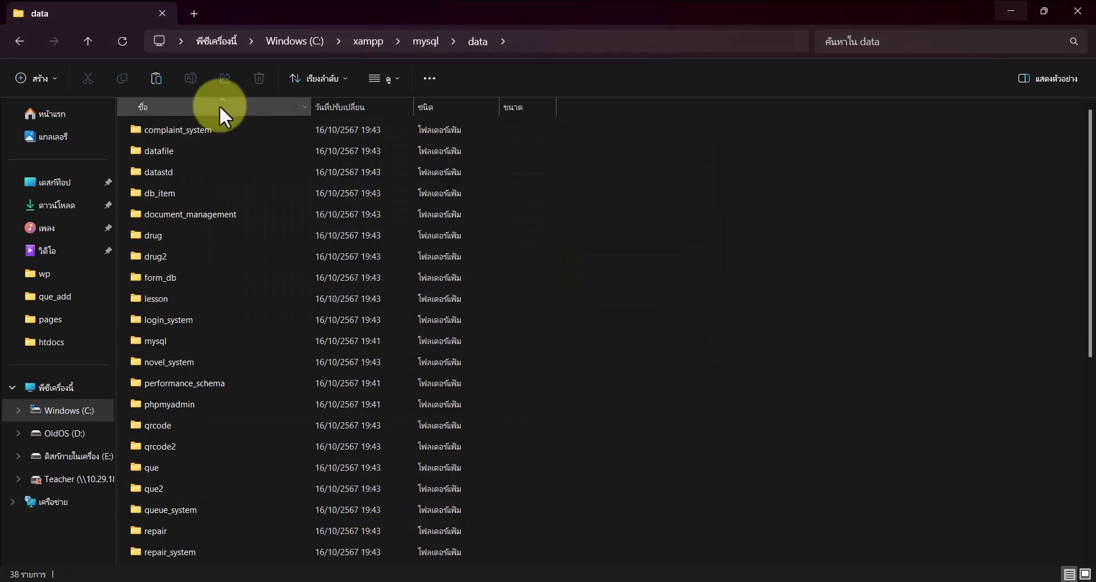
left_click(23, 41)
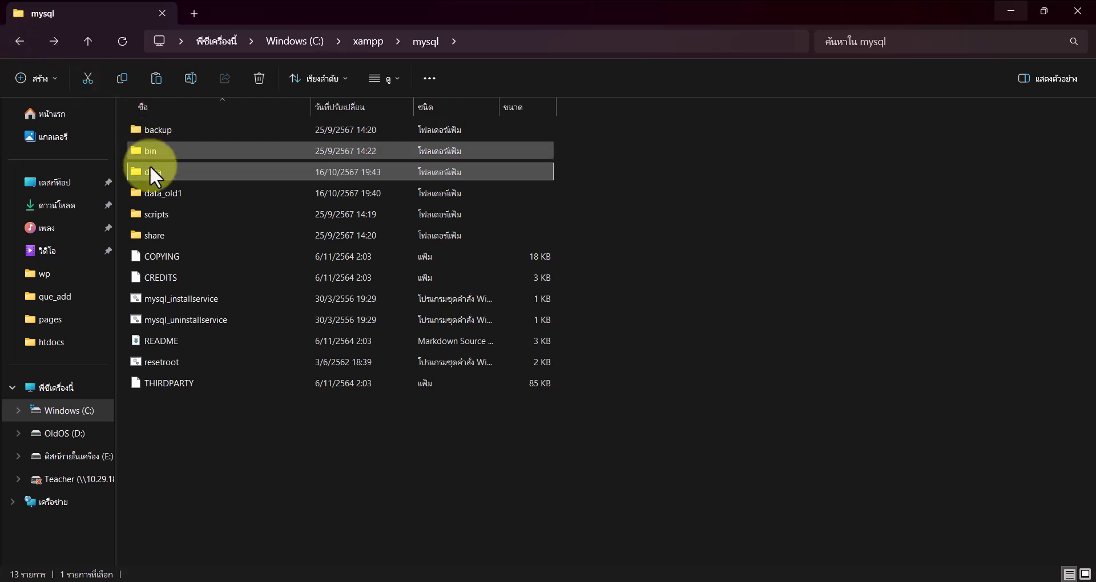
Open the data_old1 folder and copy its ibdata1 file
double_click(227, 196)
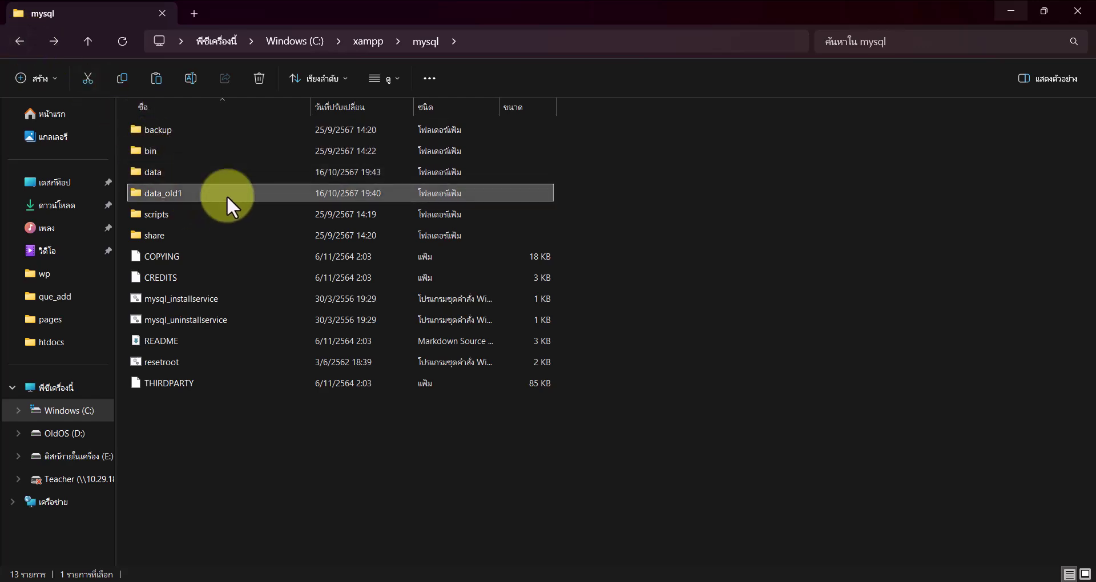
scroll(578, 363, "down", 5)
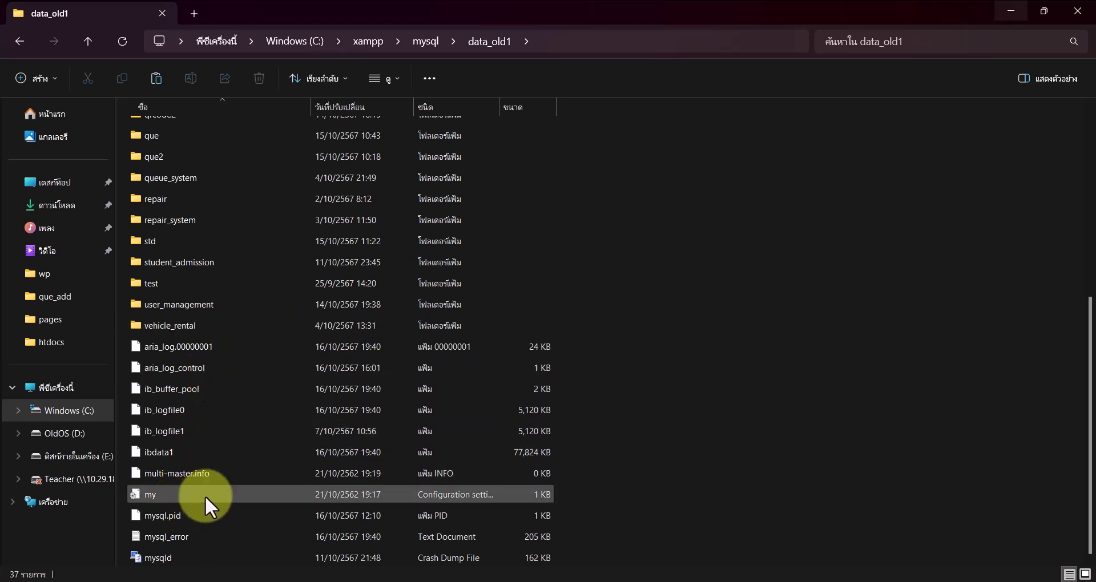
left_click(181, 446)
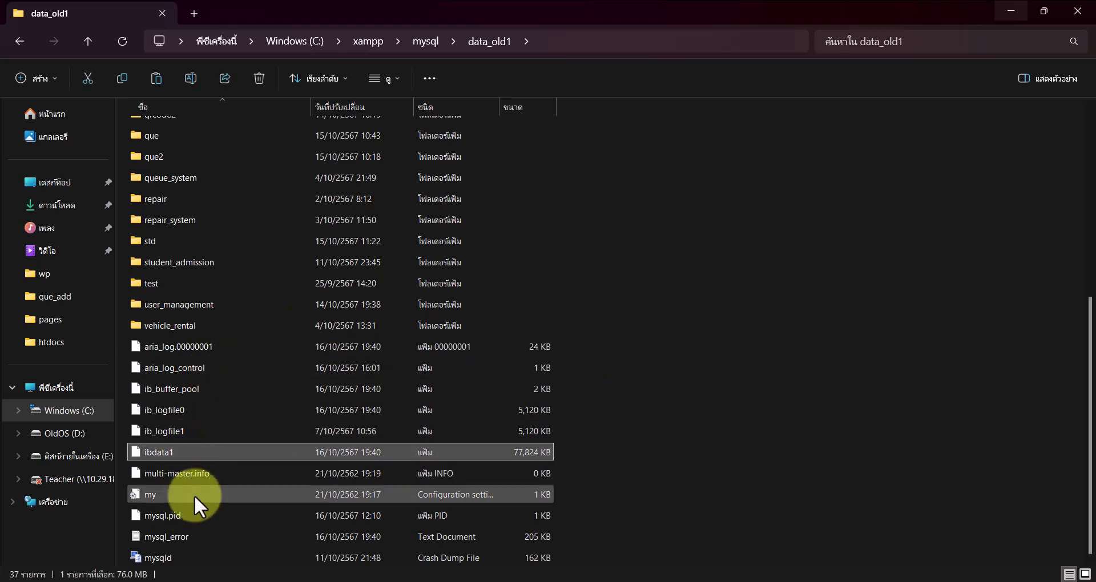
right_click(197, 453)
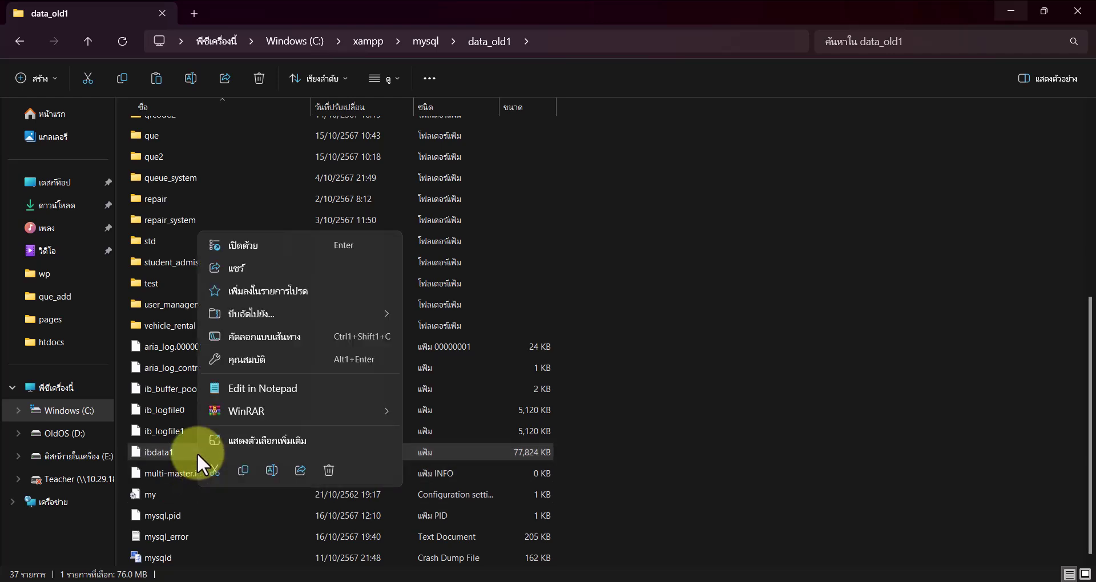
left_click(243, 470)
Paste ibdata1 into the new data folder, replacing the existing file, and switch to the XAMPP Control Panel
left_click(20, 41)
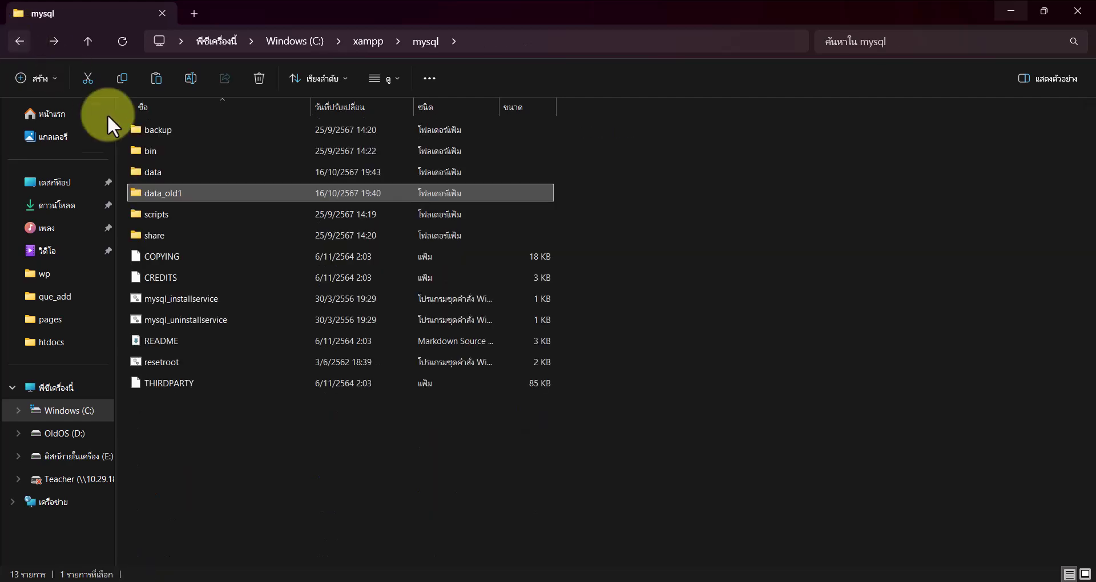
double_click(160, 171)
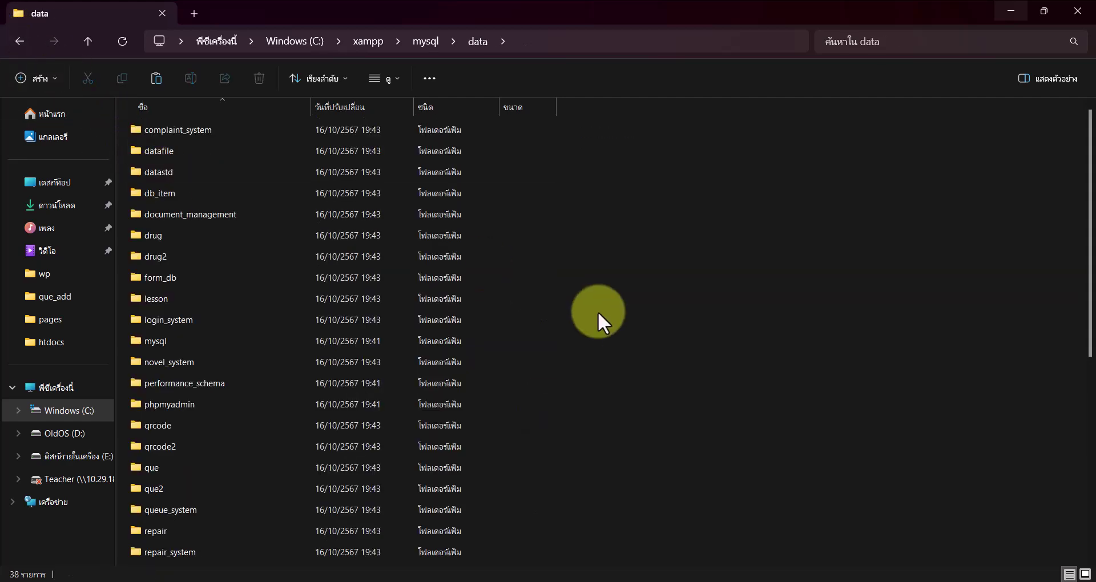
right_click(598, 311)
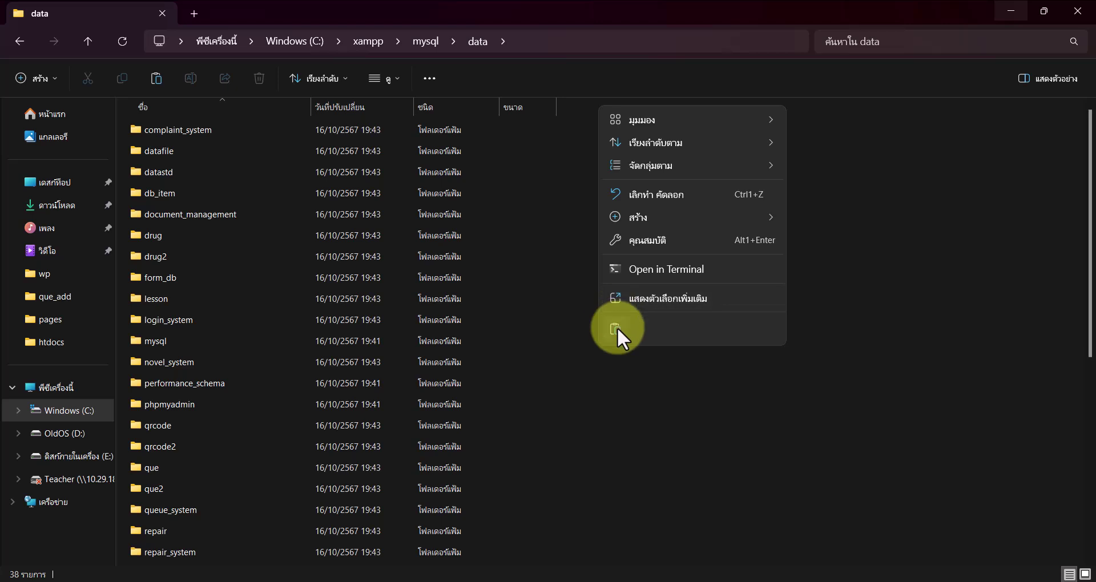
left_click(618, 329)
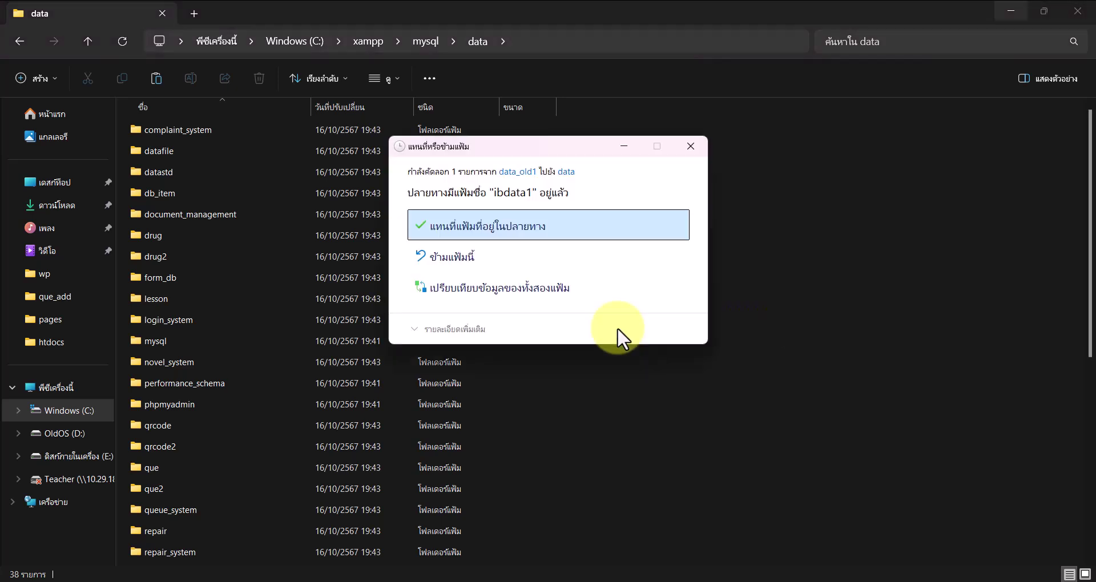
left_click(577, 228)
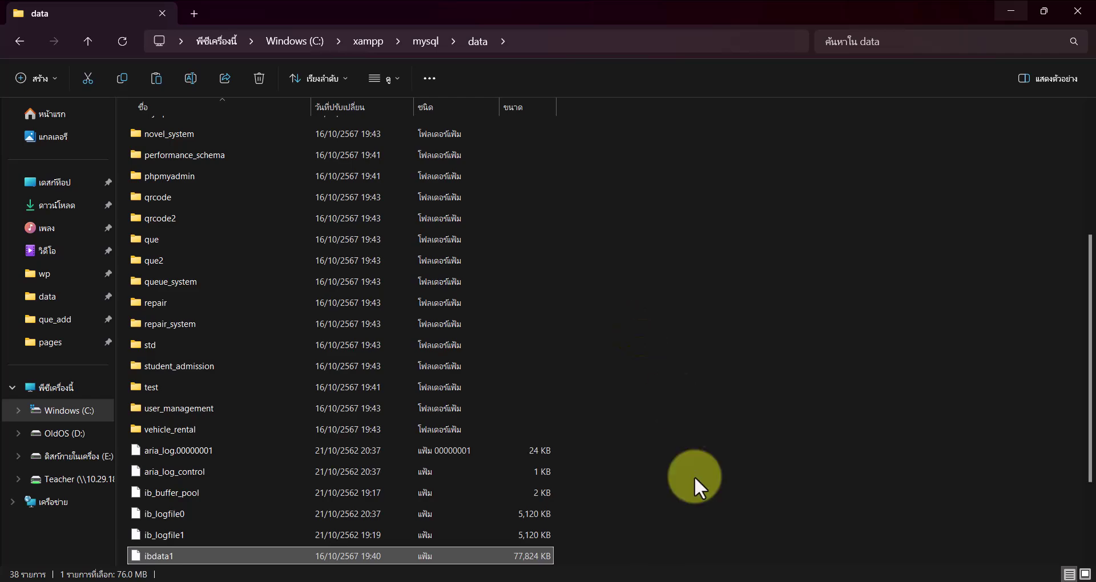
left_click(737, 580)
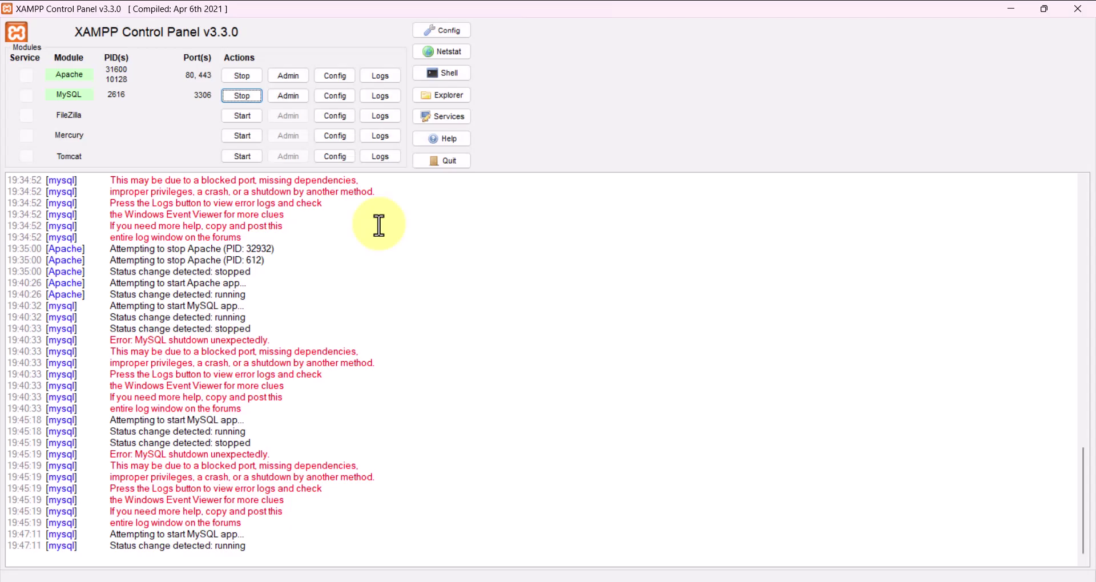